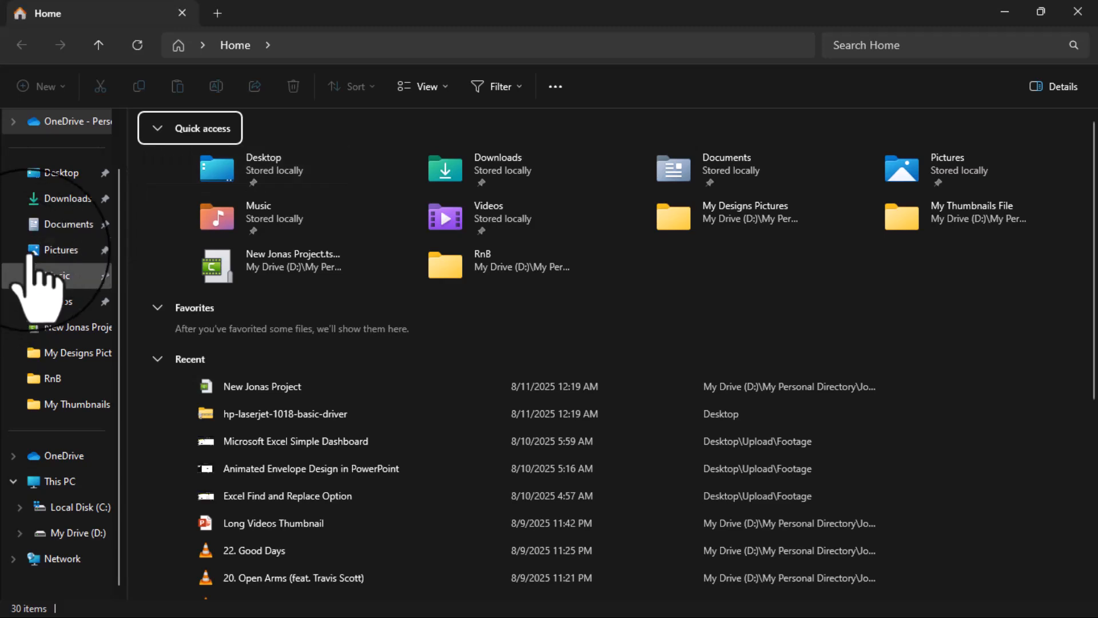
# Show the computer's drives in This PC
pyautogui.click(62, 481)
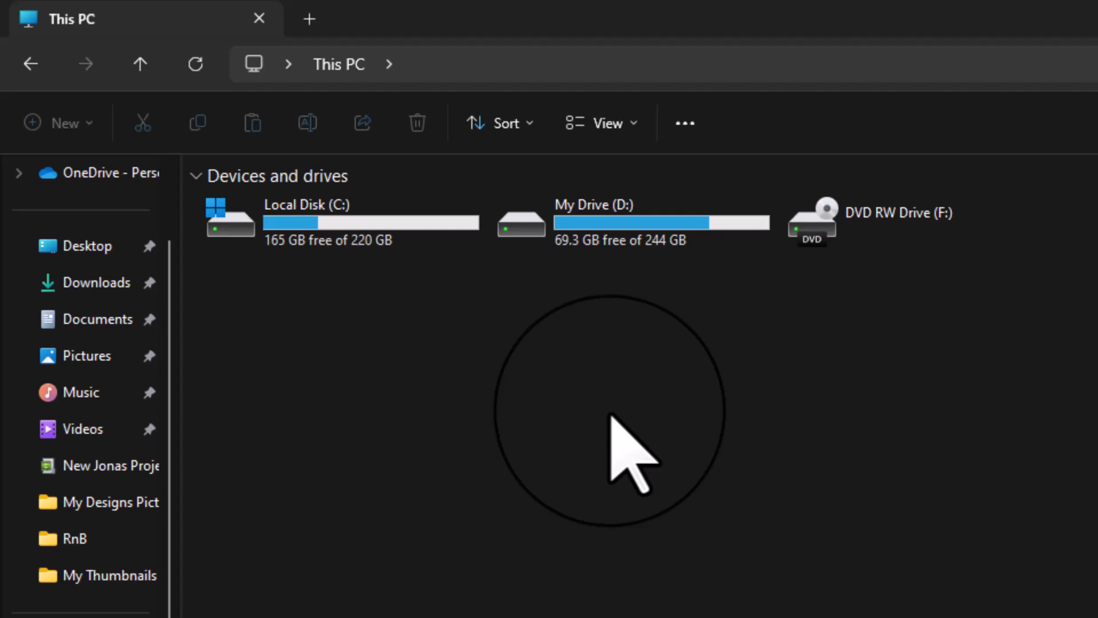
# Open Disk Management by running diskmgmt.msc, reposition its window, and close it
pyautogui.press('super+r')
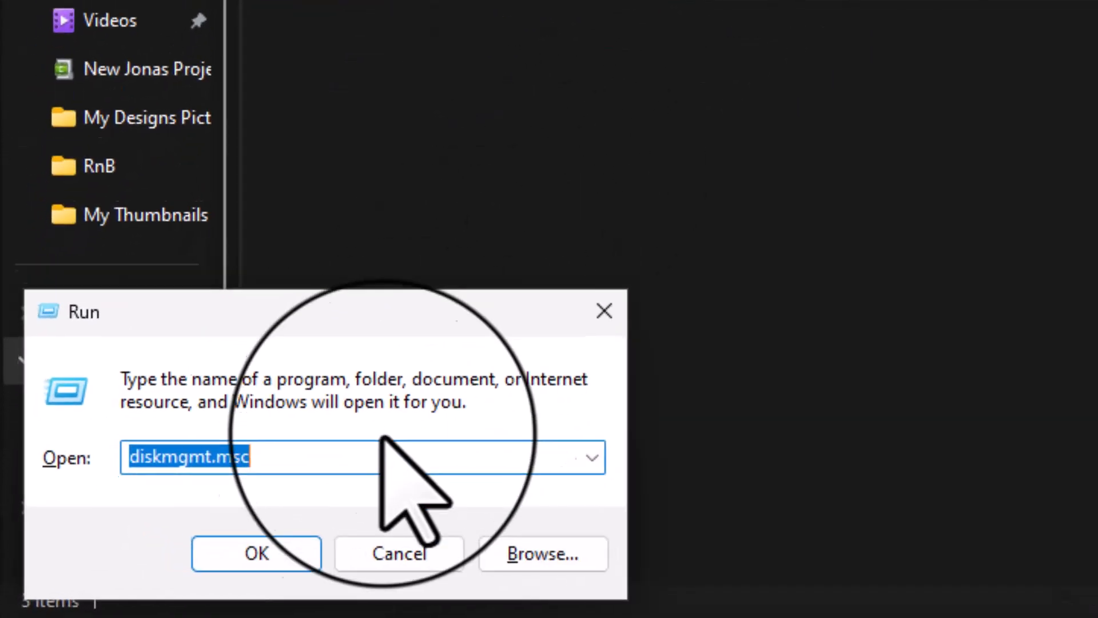
pyautogui.click(347, 460)
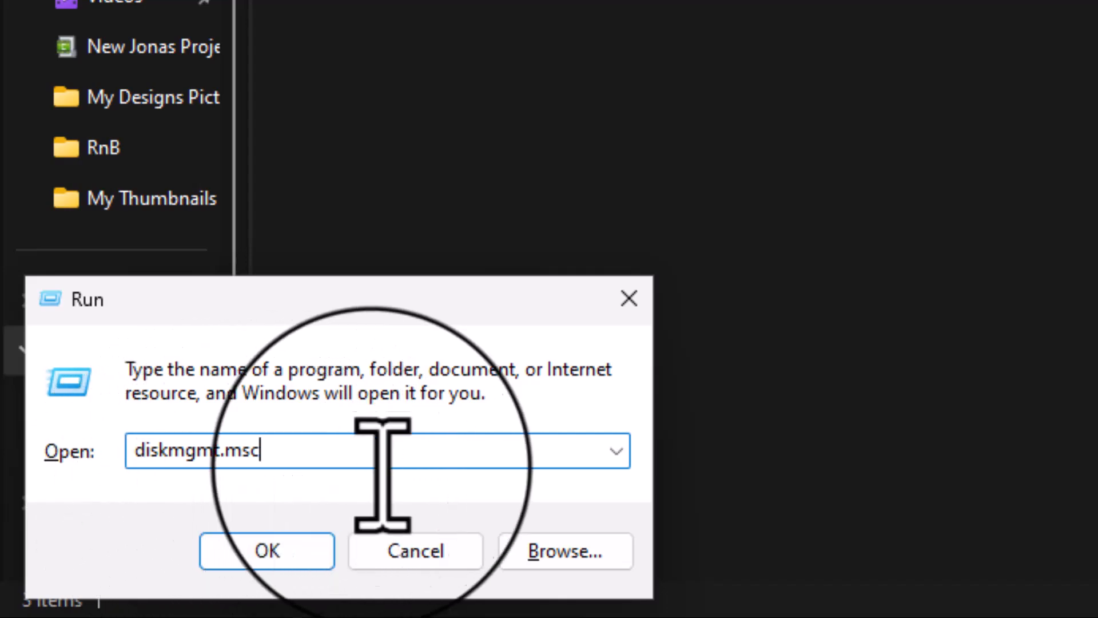
pyautogui.click(280, 552)
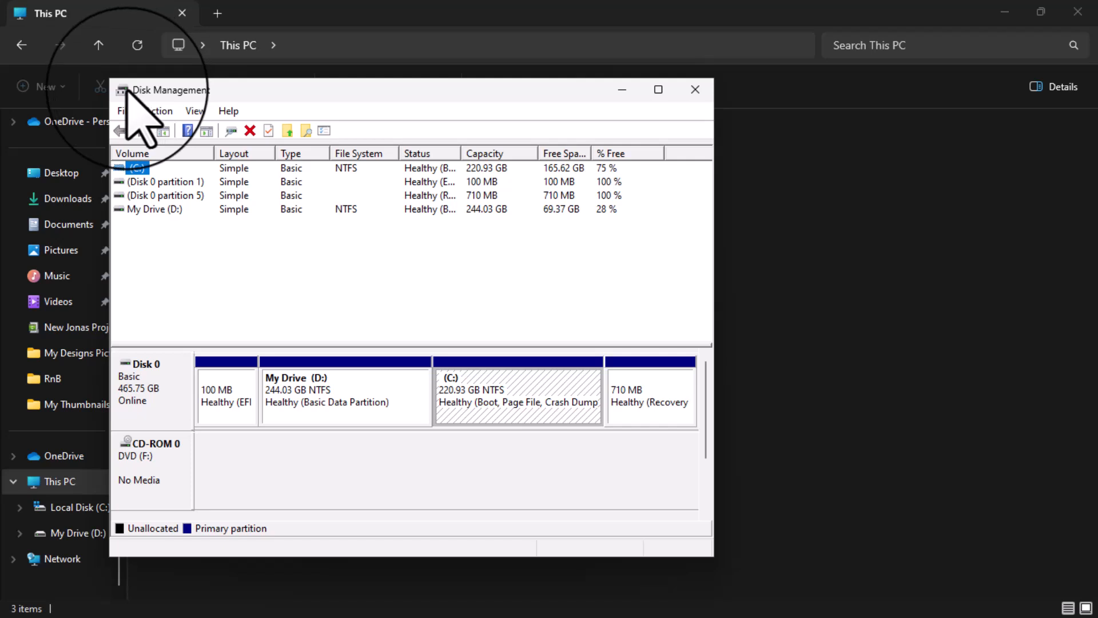
pyautogui.moveTo(306, 96); pyautogui.dragTo(432, 106)
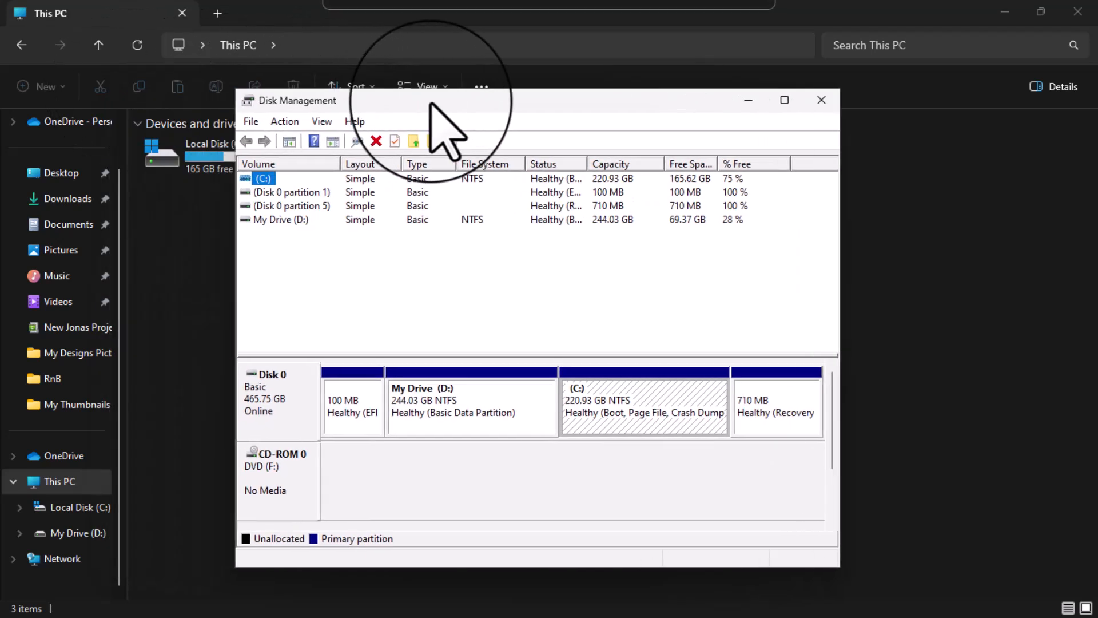
pyautogui.click(822, 100)
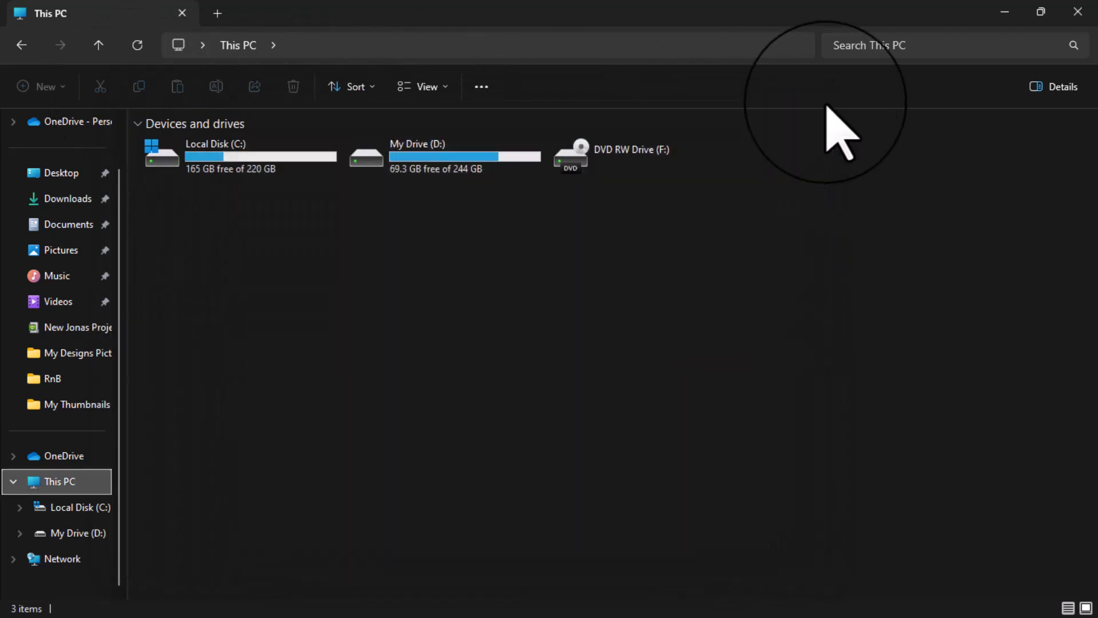
# Find and open Computer Management, go to Disk Management under Storage, and select the My Drive (D:) partition
pyautogui.press('super+s')
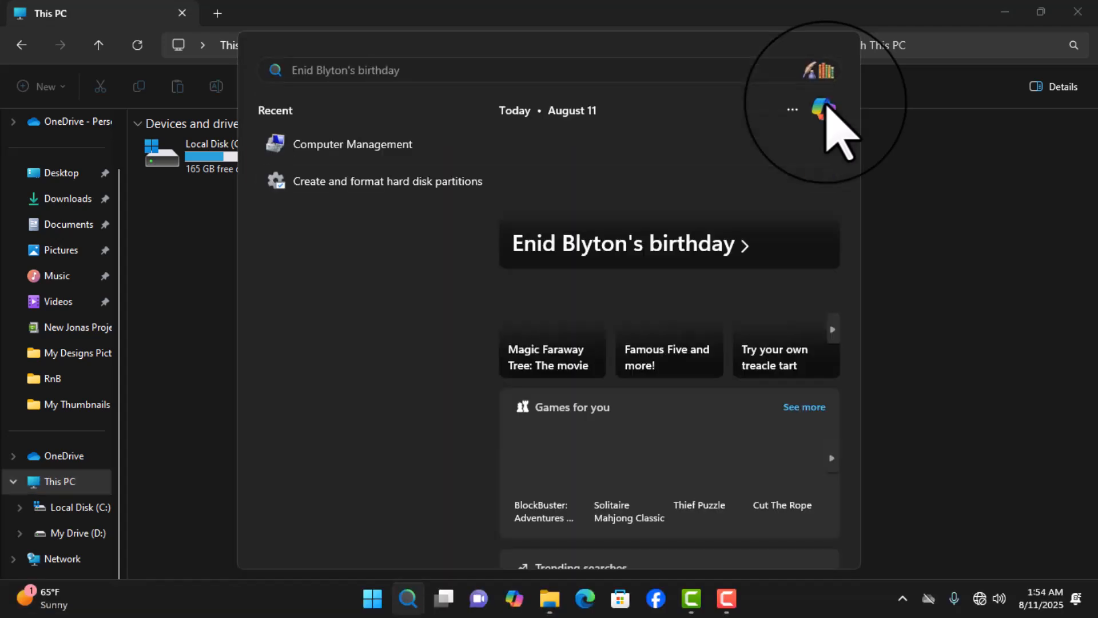
pyautogui.write('comput')
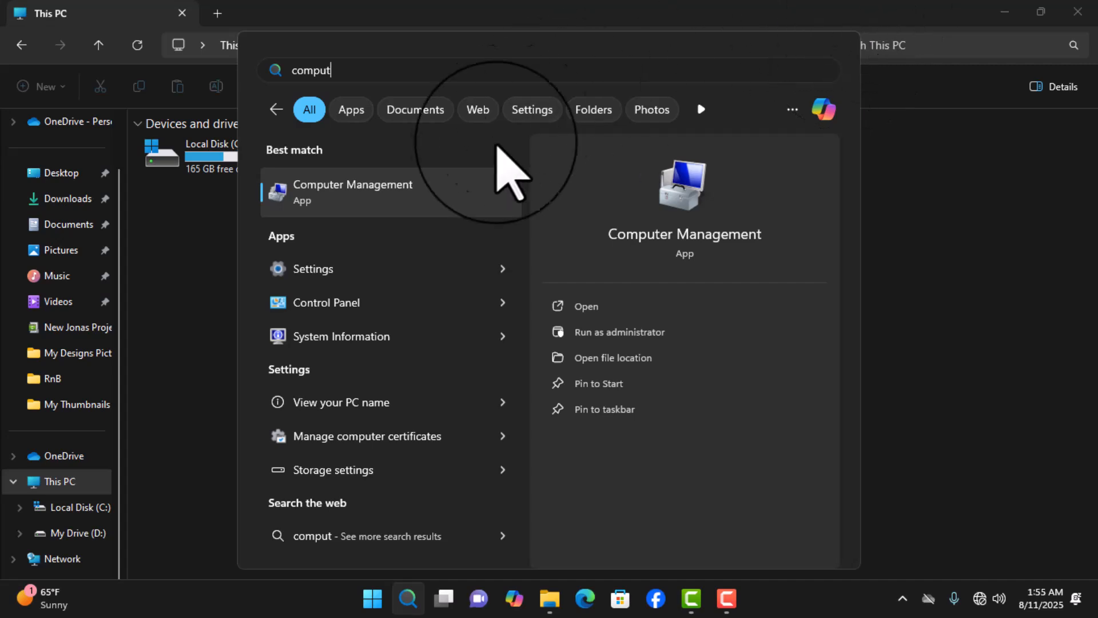
pyautogui.click(415, 200)
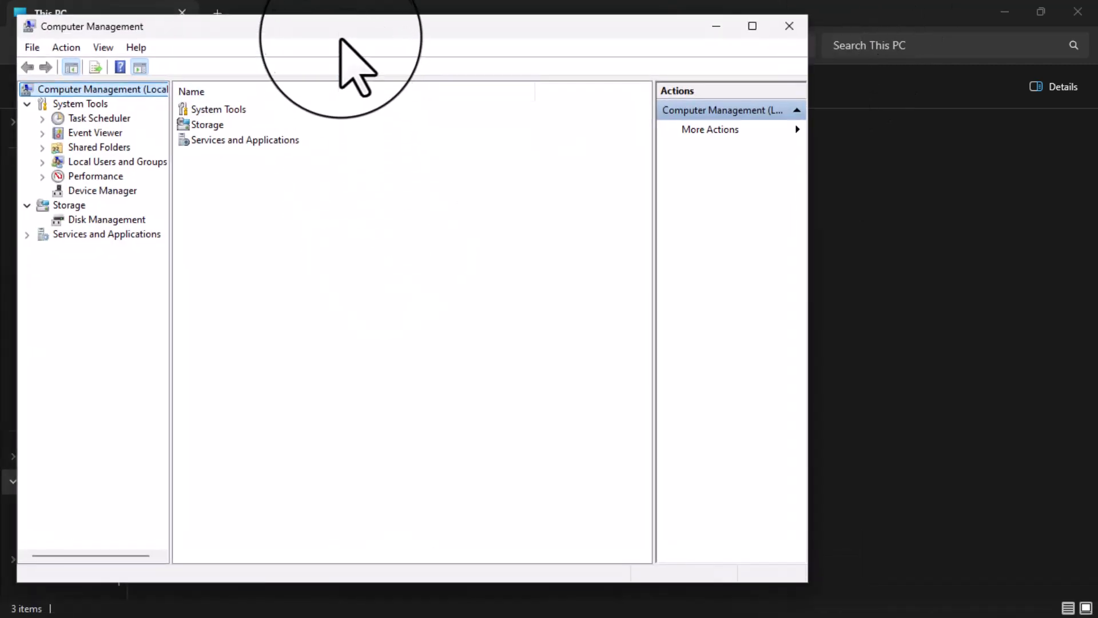
pyautogui.moveTo(340, 26); pyautogui.dragTo(439, 27)
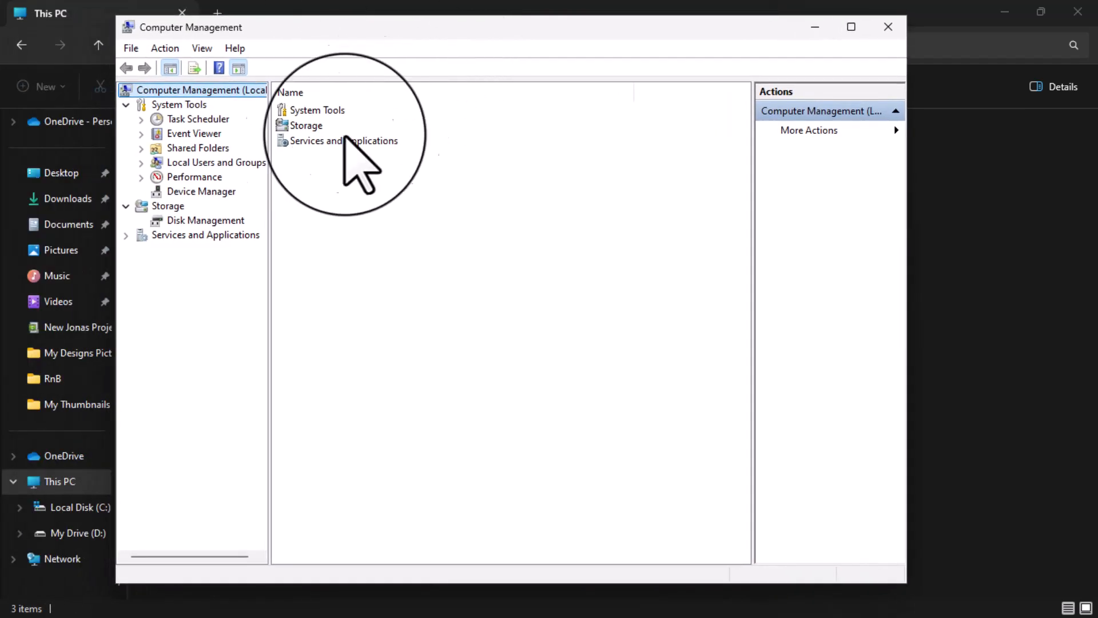
pyautogui.click(190, 220)
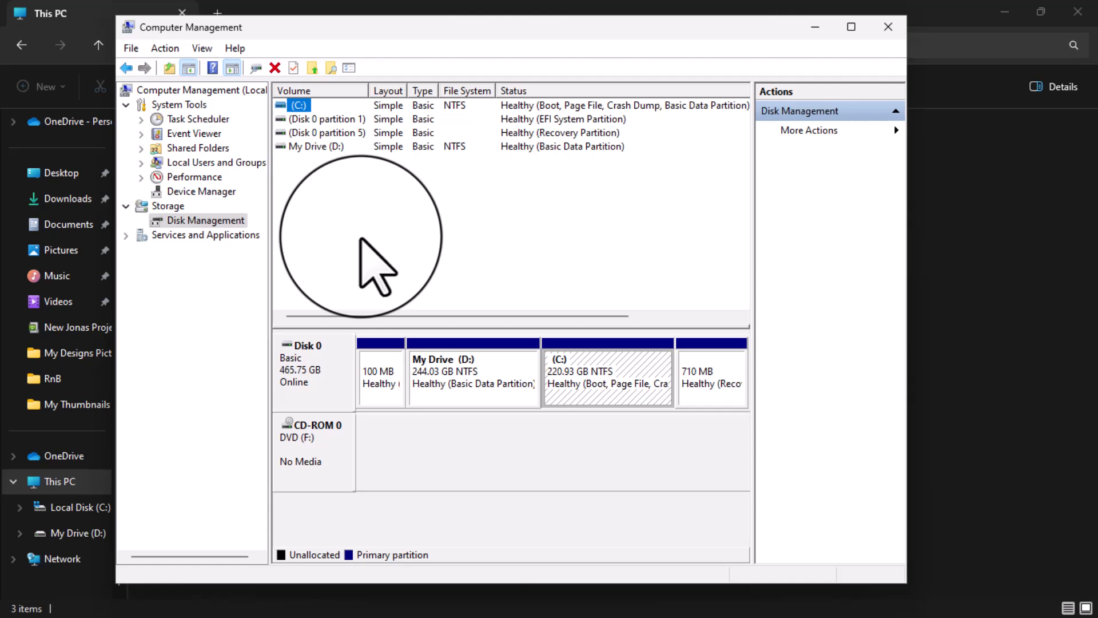
pyautogui.click(432, 375)
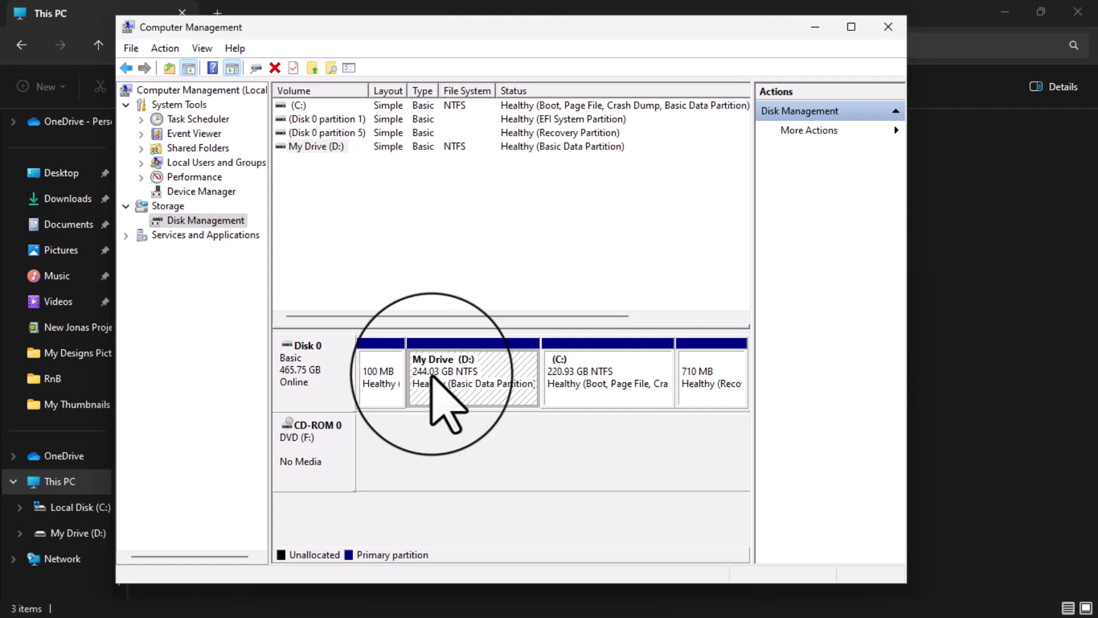
pyautogui.click(471, 398)
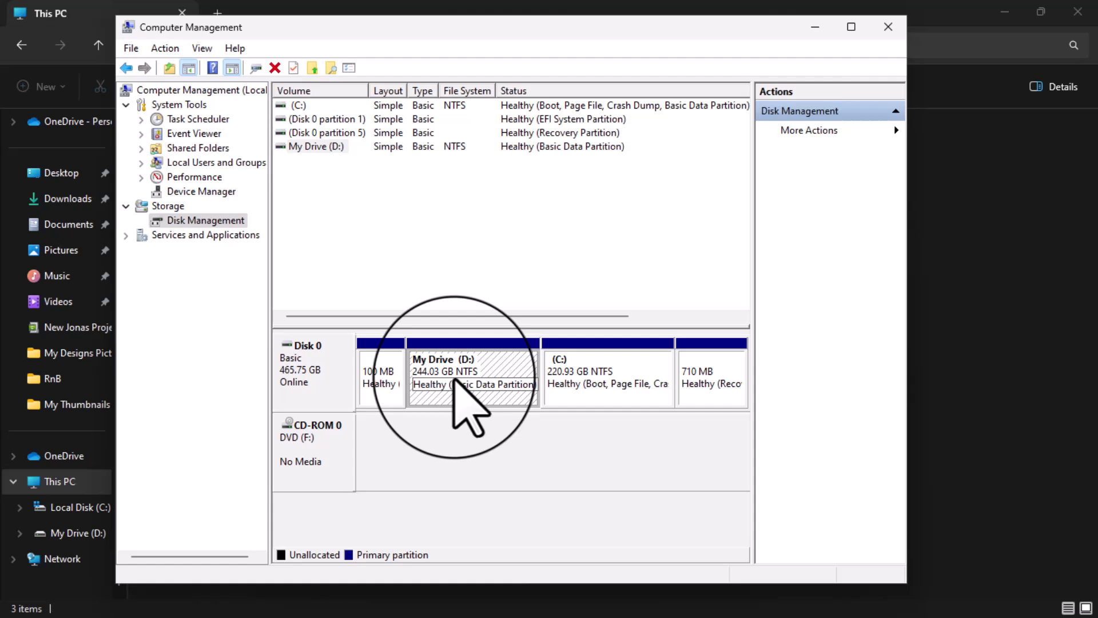
# Open Calculator and multiply 20 by 1024 to convert 20 GB to megabytes
pyautogui.press('super')
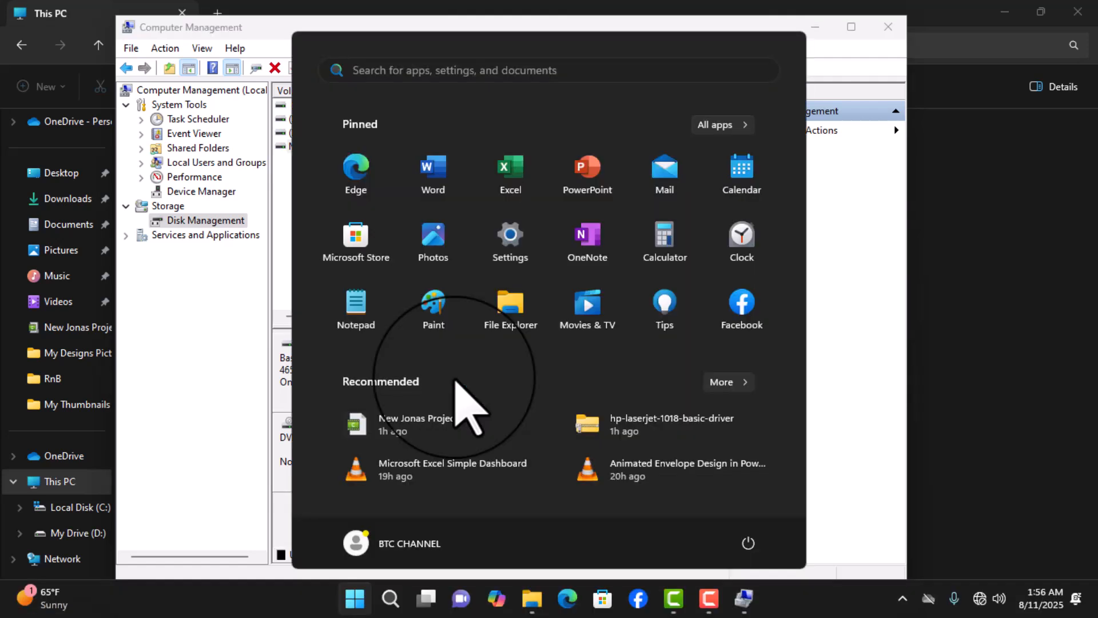
pyautogui.write('calculator')
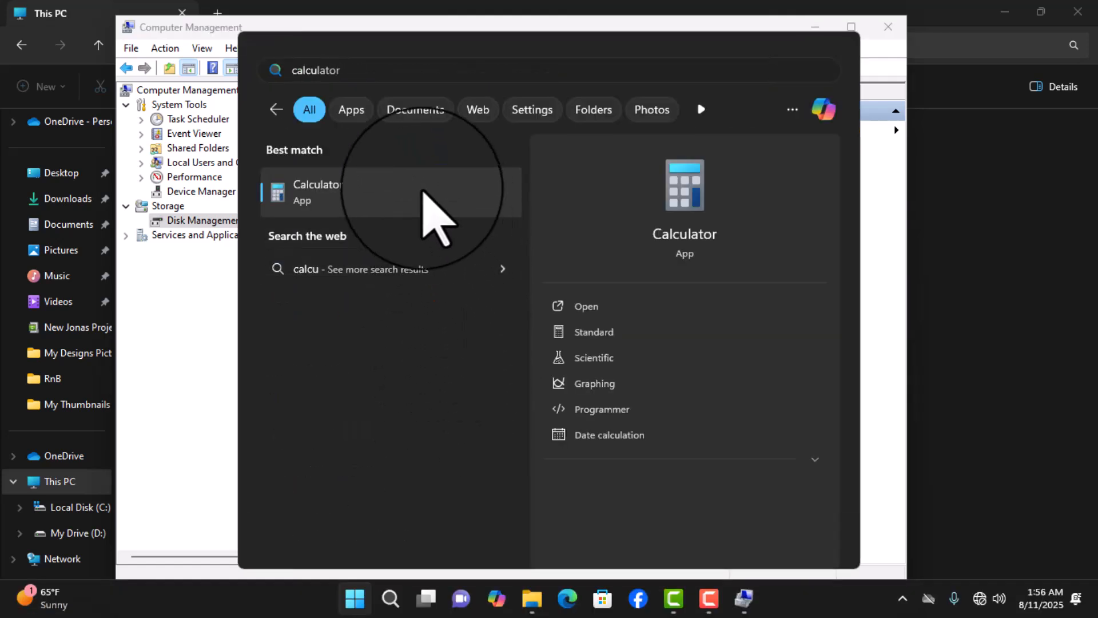
pyautogui.click(423, 192)
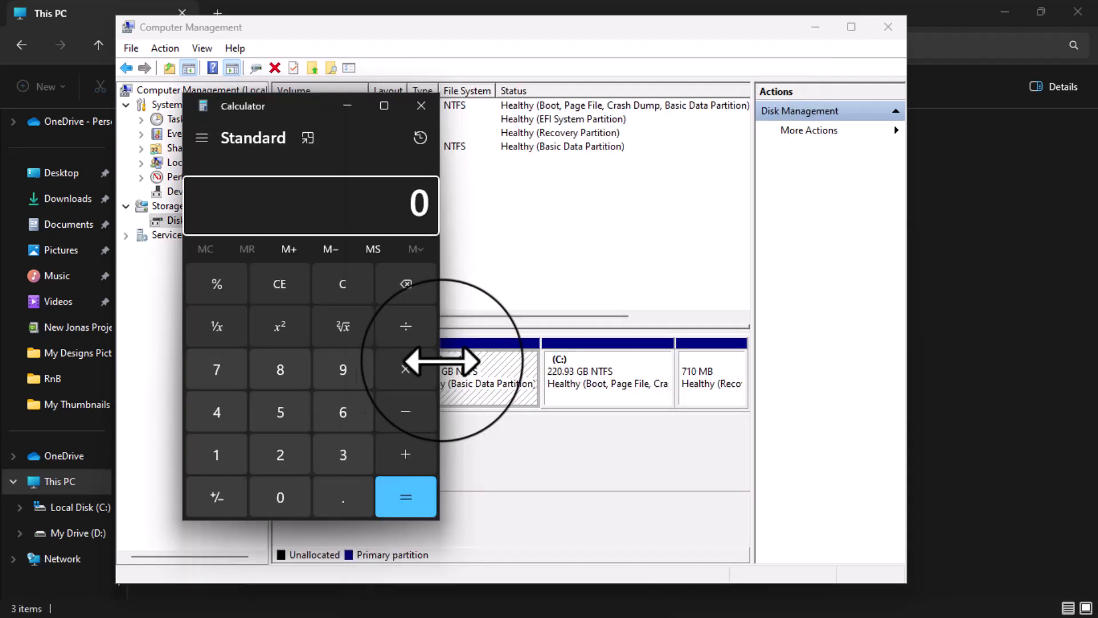
pyautogui.click(282, 455)
pyautogui.click(286, 497)
pyautogui.click(406, 371)
pyautogui.click(216, 457)
pyautogui.click(283, 498)
pyautogui.click(280, 457)
pyautogui.click(219, 416)
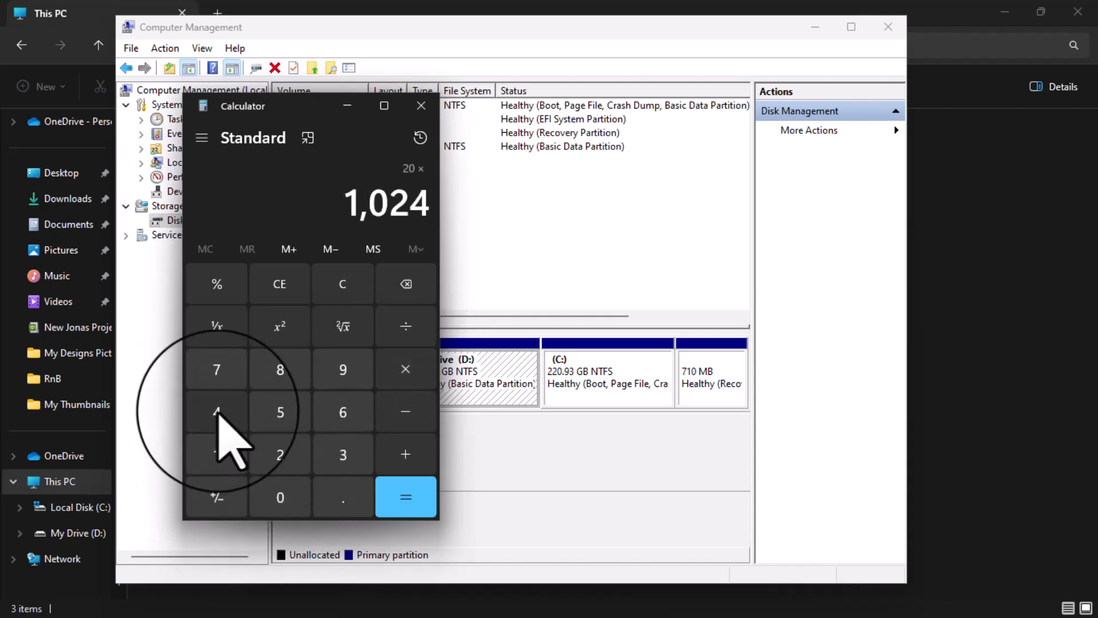
pyautogui.click(398, 503)
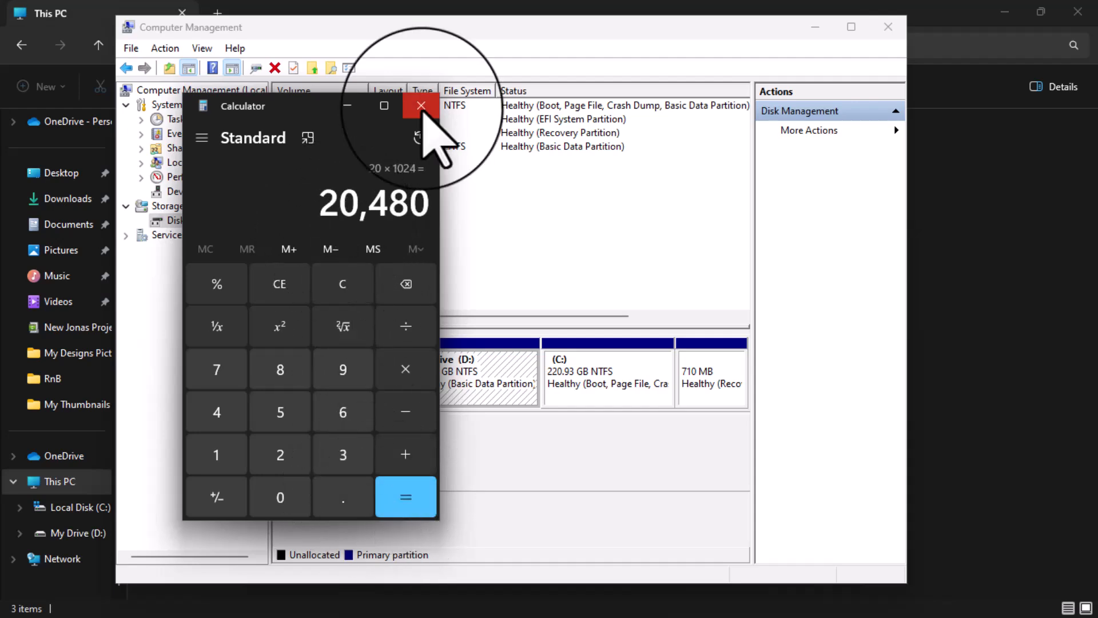
# Shrink the My Drive (D:) volume by 20480 MB in Disk Management
pyautogui.moveTo(525, 31); pyautogui.dragTo(845, 70)
pyautogui.rightClick(770, 424)
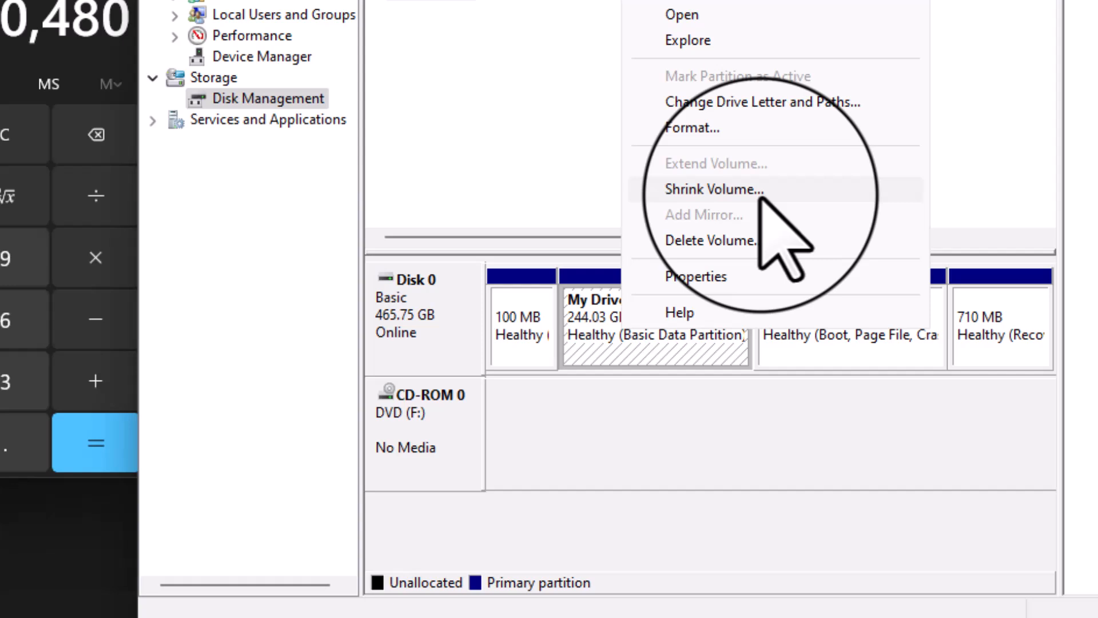
pyautogui.click(715, 192)
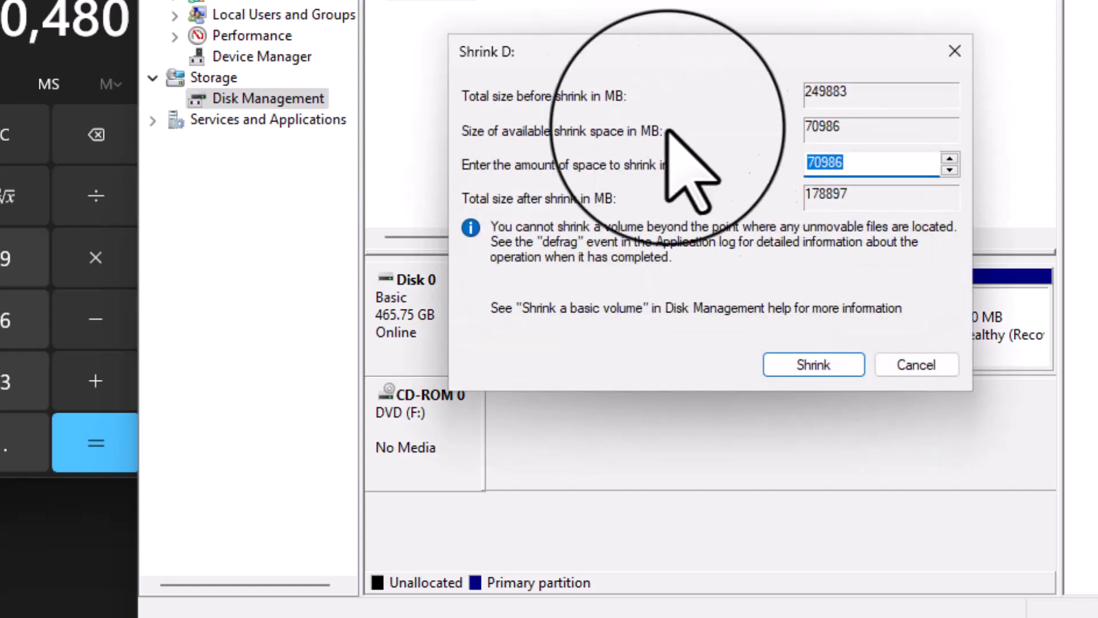
pyautogui.moveTo(623, 53); pyautogui.dragTo(506, 6)
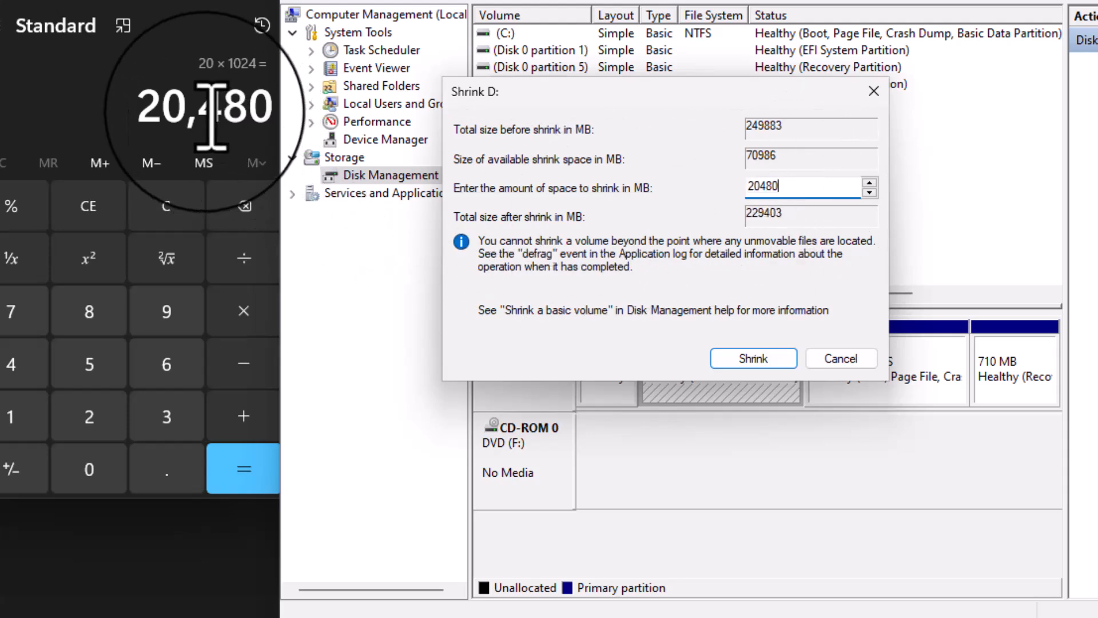
pyautogui.click(757, 359)
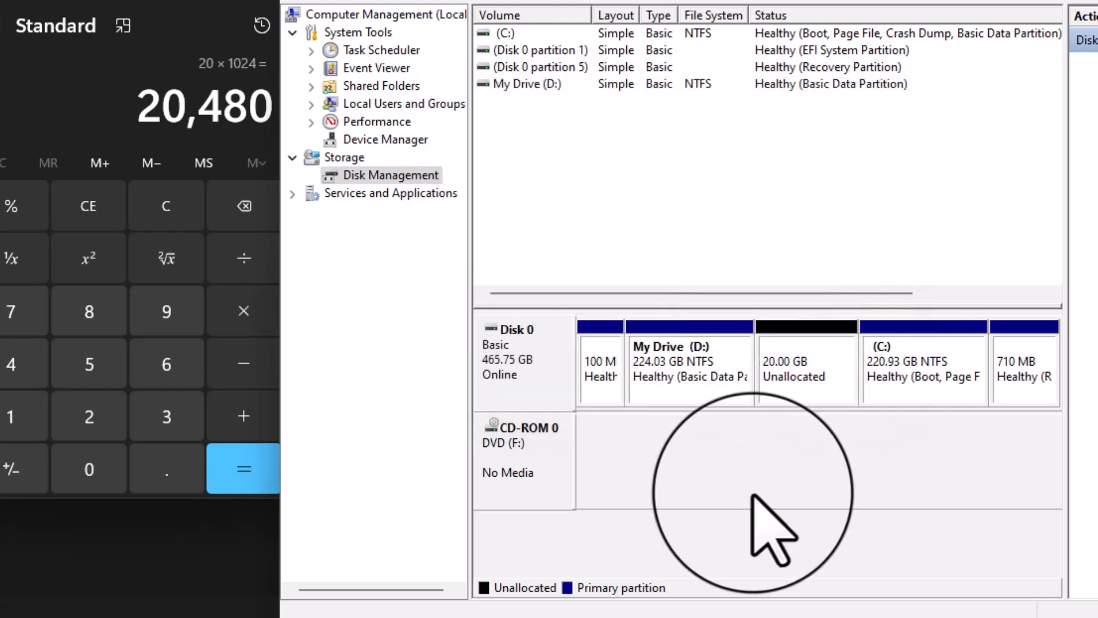
# Create a 20480 MB simple volume in the unallocated space with drive letter E, NTFS, quick format and the label New Volume
pyautogui.rightClick(798, 366)
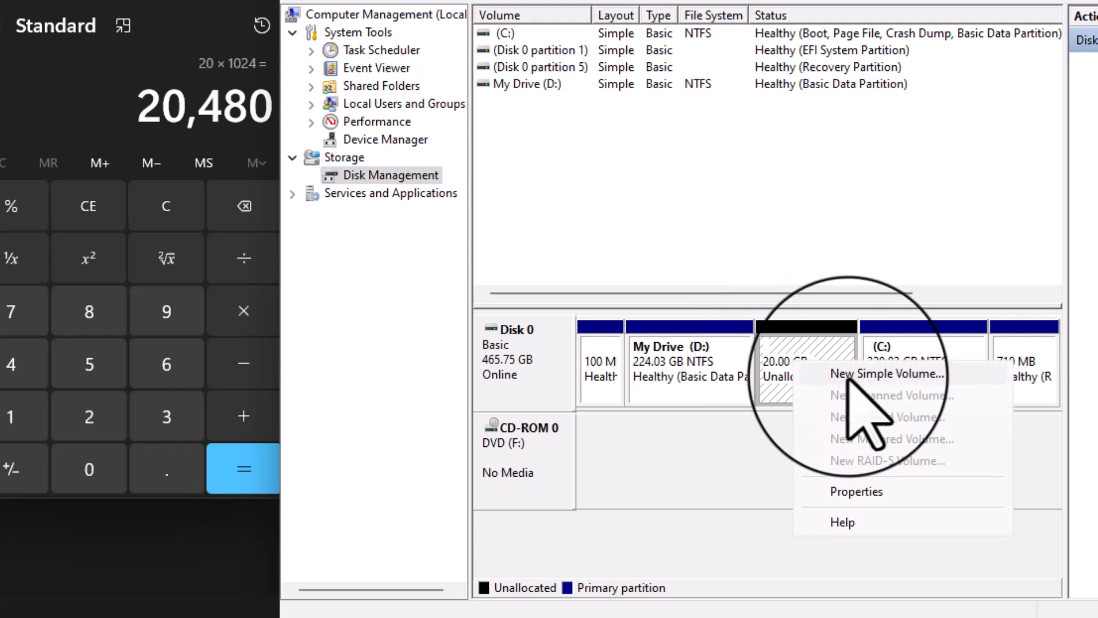
pyautogui.click(933, 374)
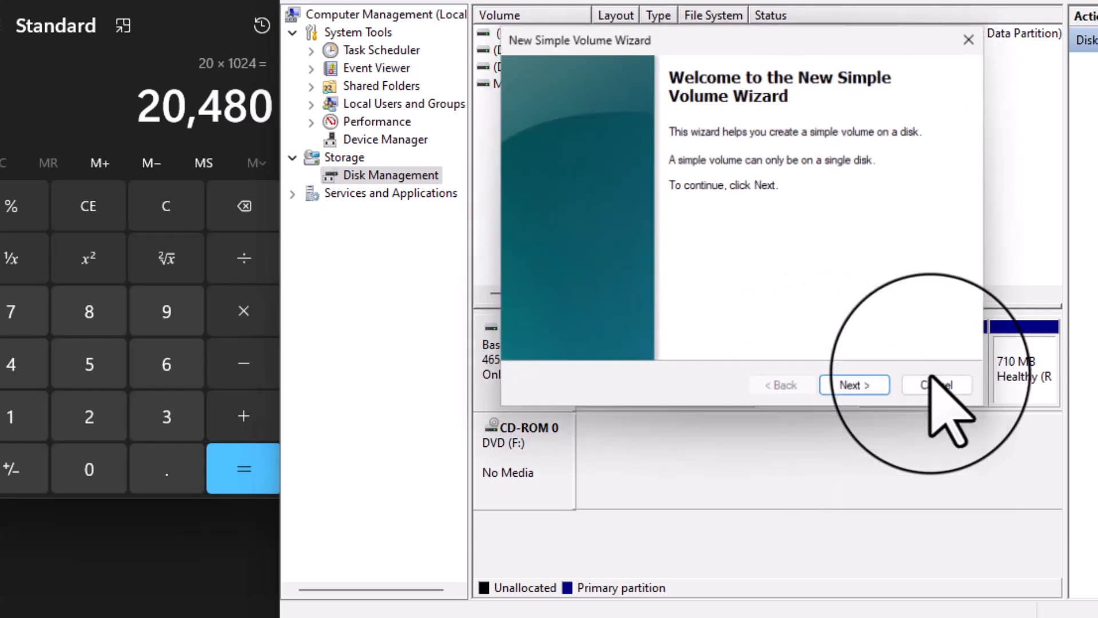
pyautogui.click(854, 389)
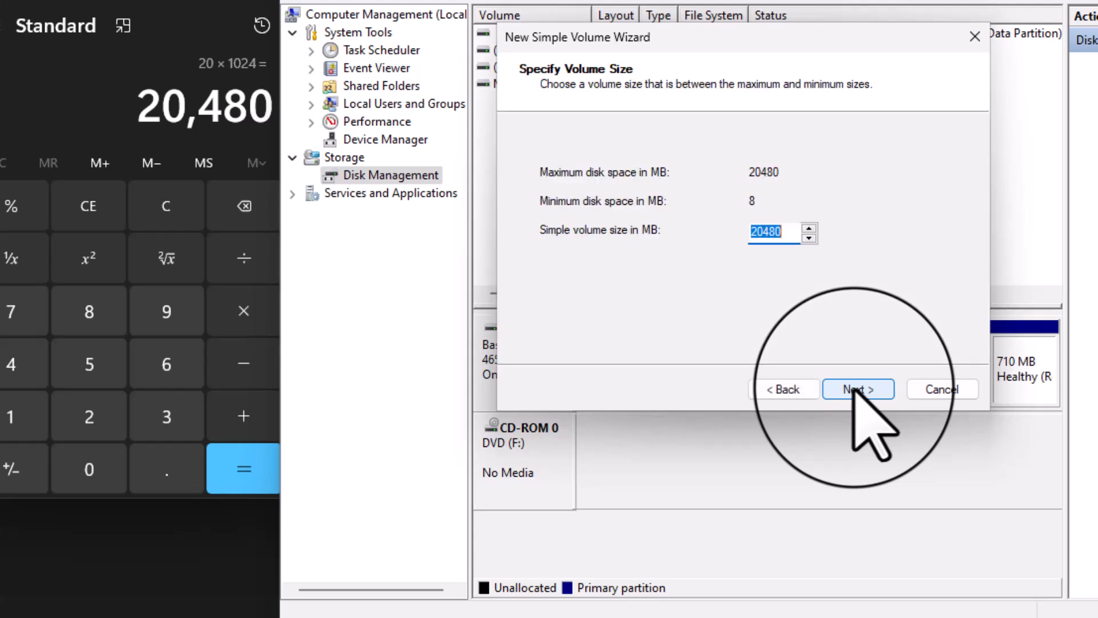
pyautogui.click(857, 389)
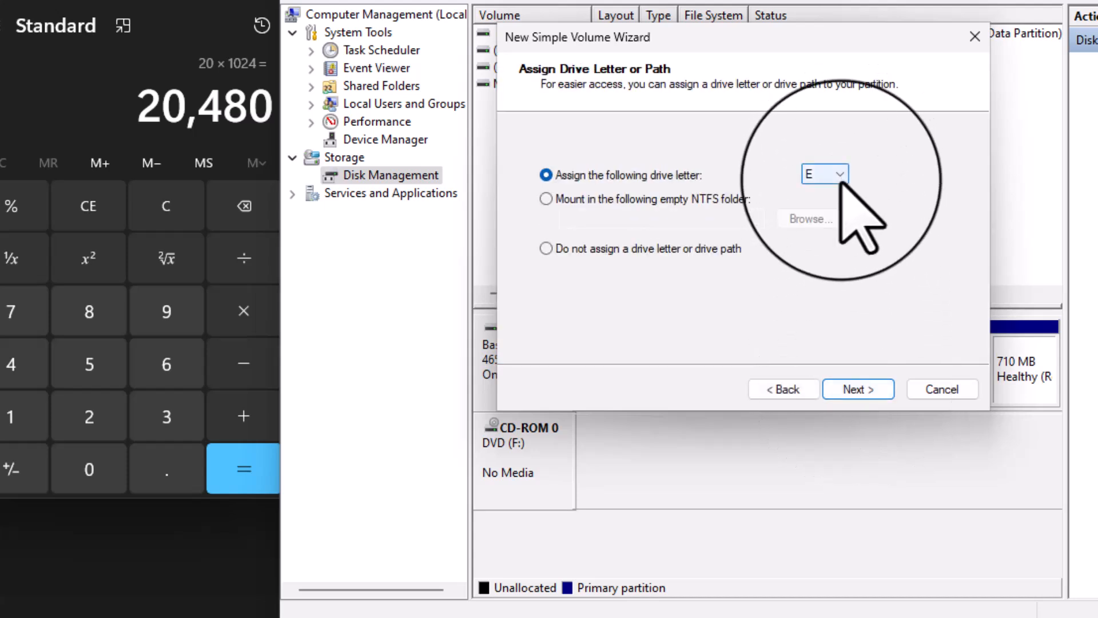
pyautogui.click(857, 389)
pyautogui.click(857, 389)
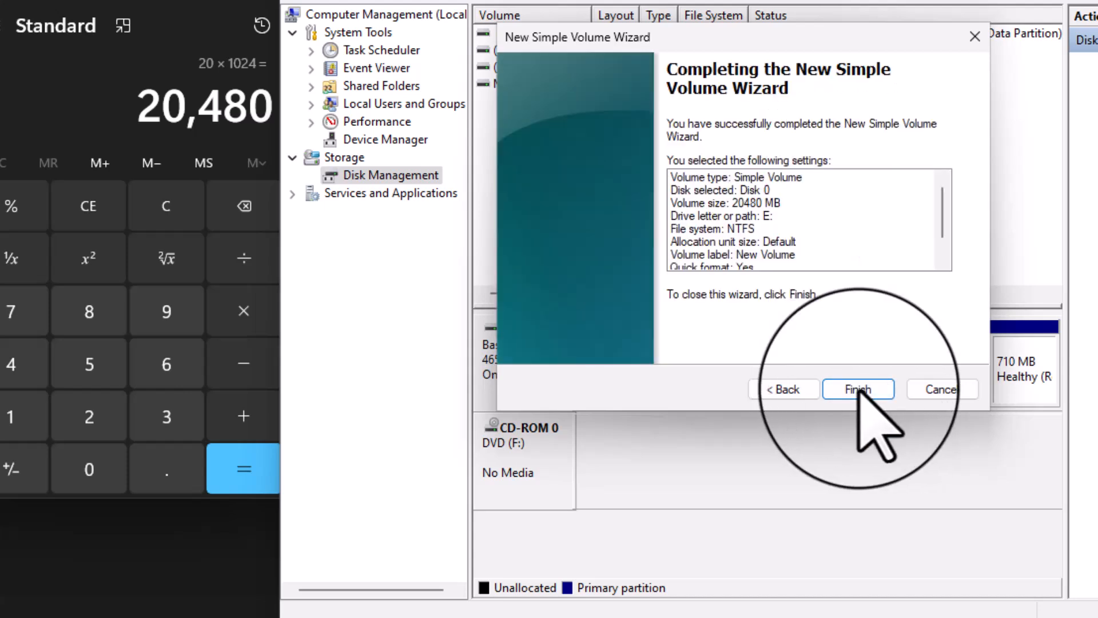
pyautogui.click(863, 390)
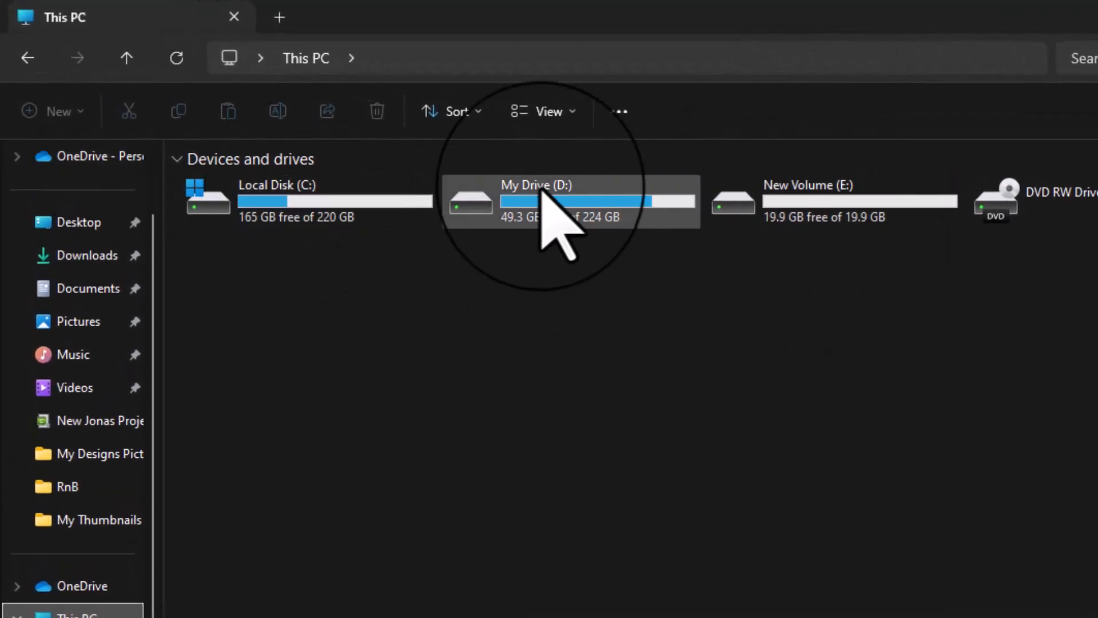
pyautogui.moveTo(861, 212)
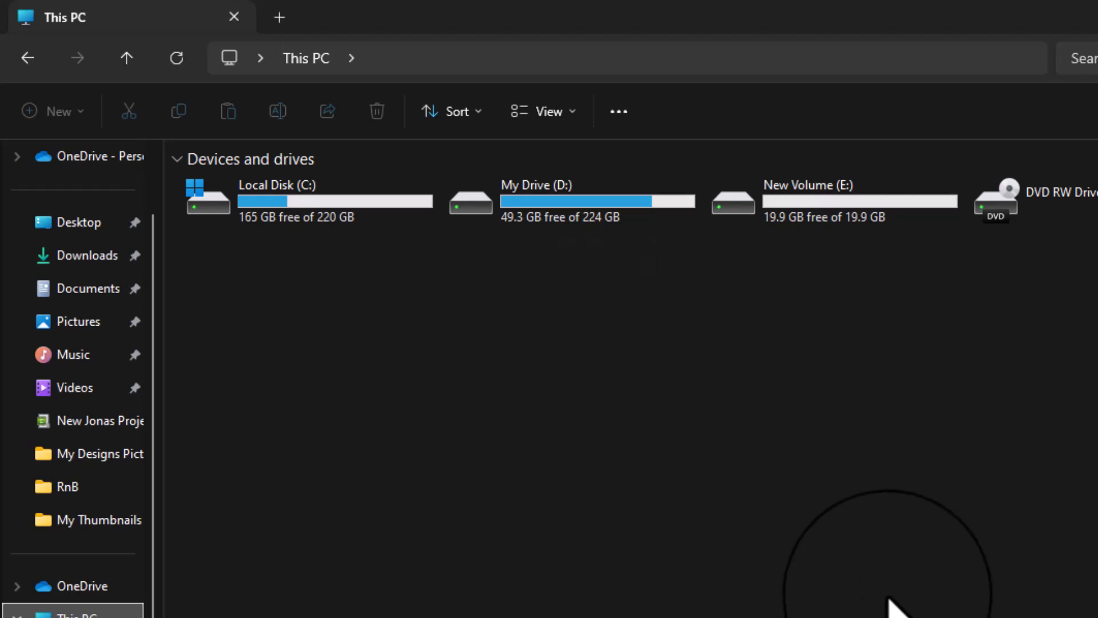
# Bring up the Windows search for apps
pyautogui.press('super')
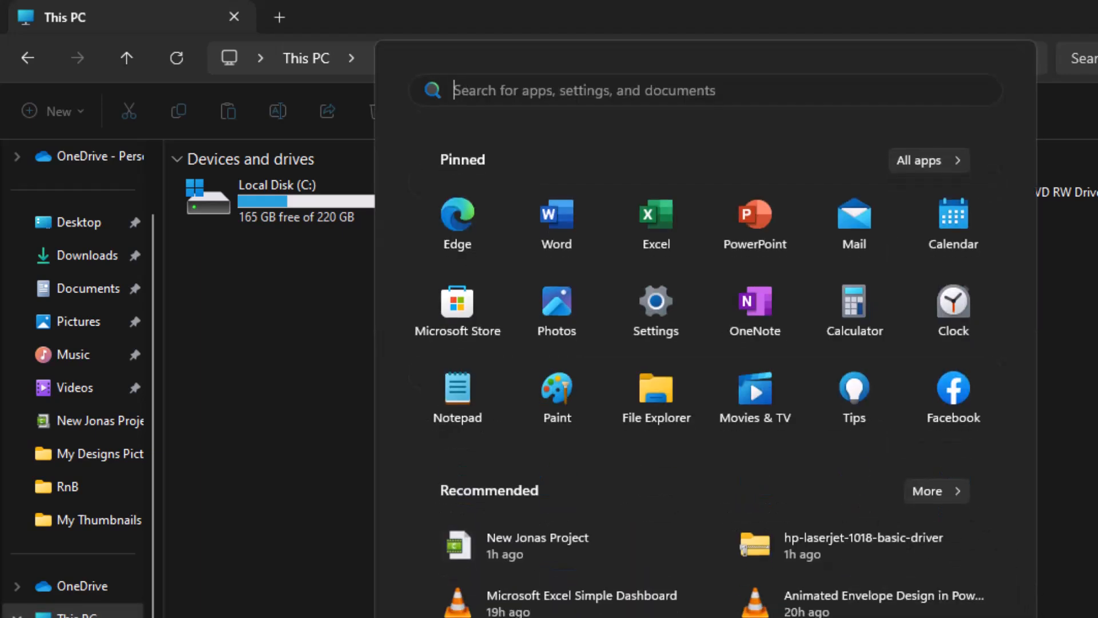